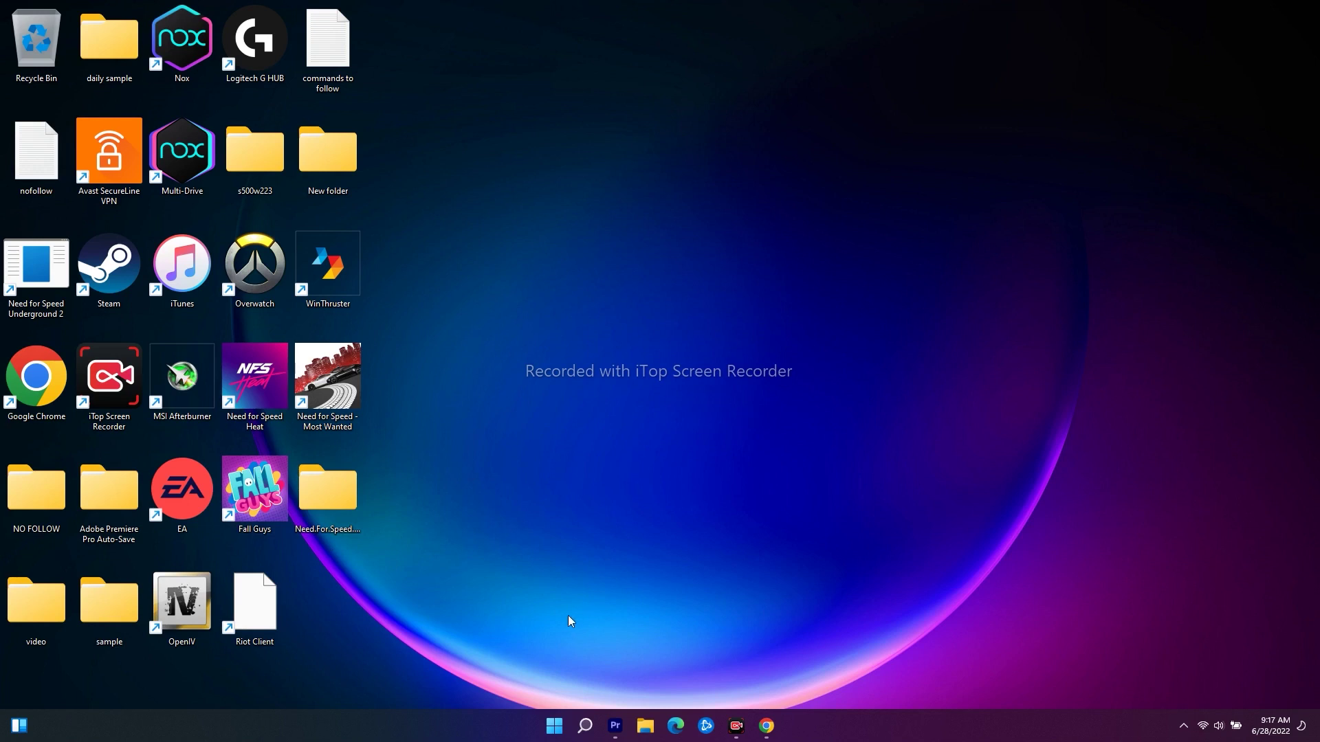
Launch the Epic Games Launcher from Windows search and minimize it to the taskbar.
click(582, 724)
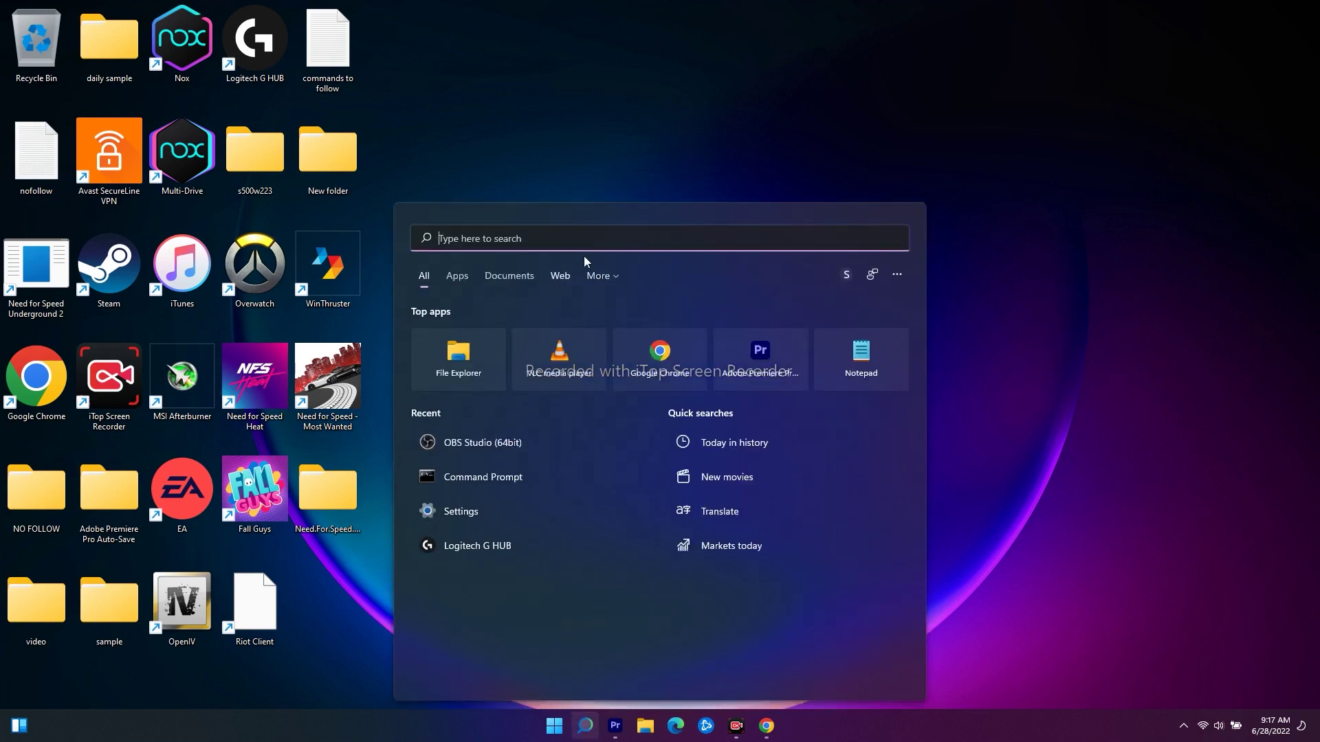
text(EPIC)
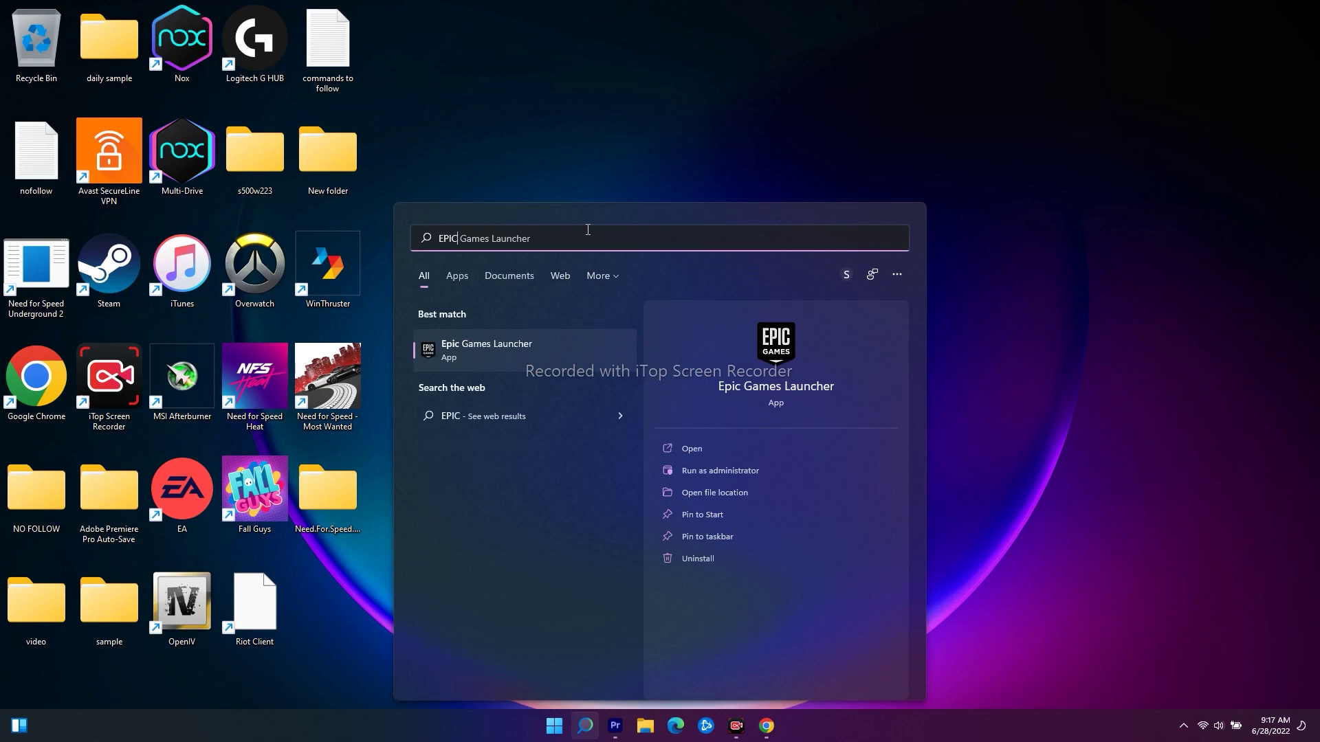
click(581, 353)
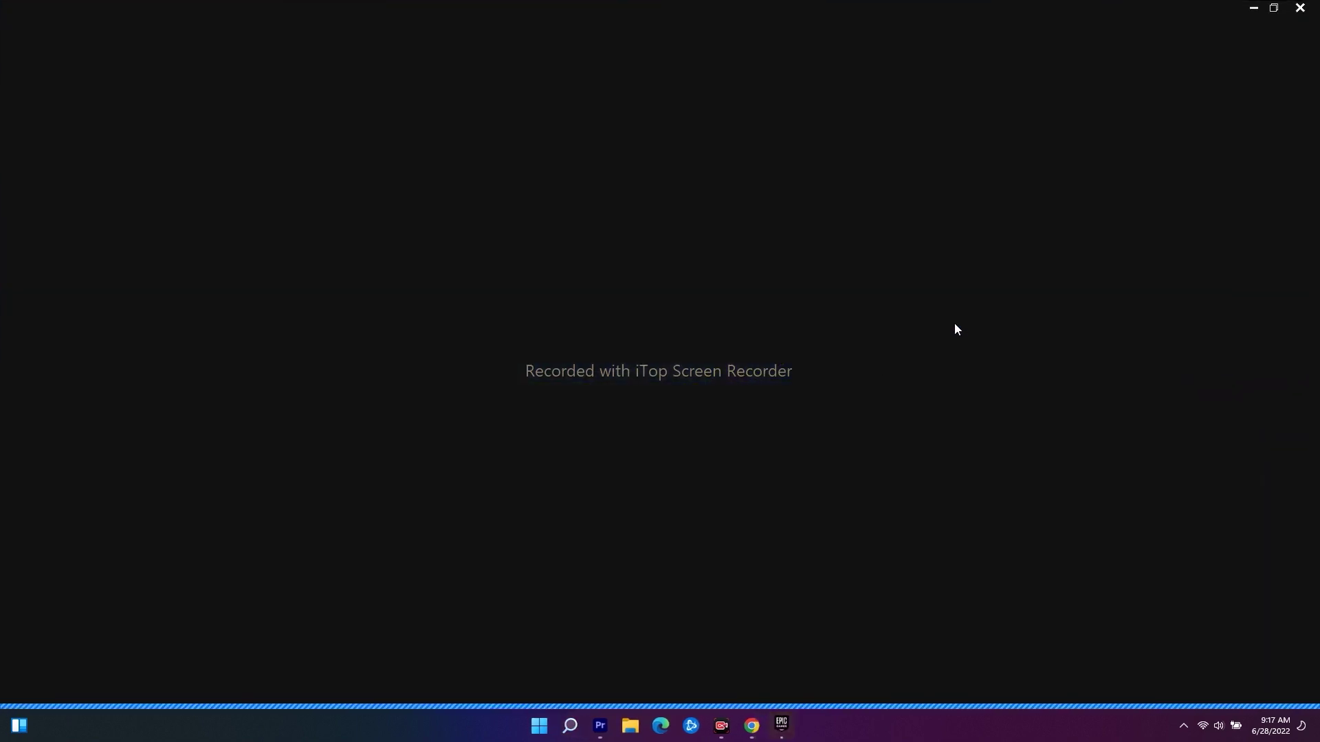
click(1254, 9)
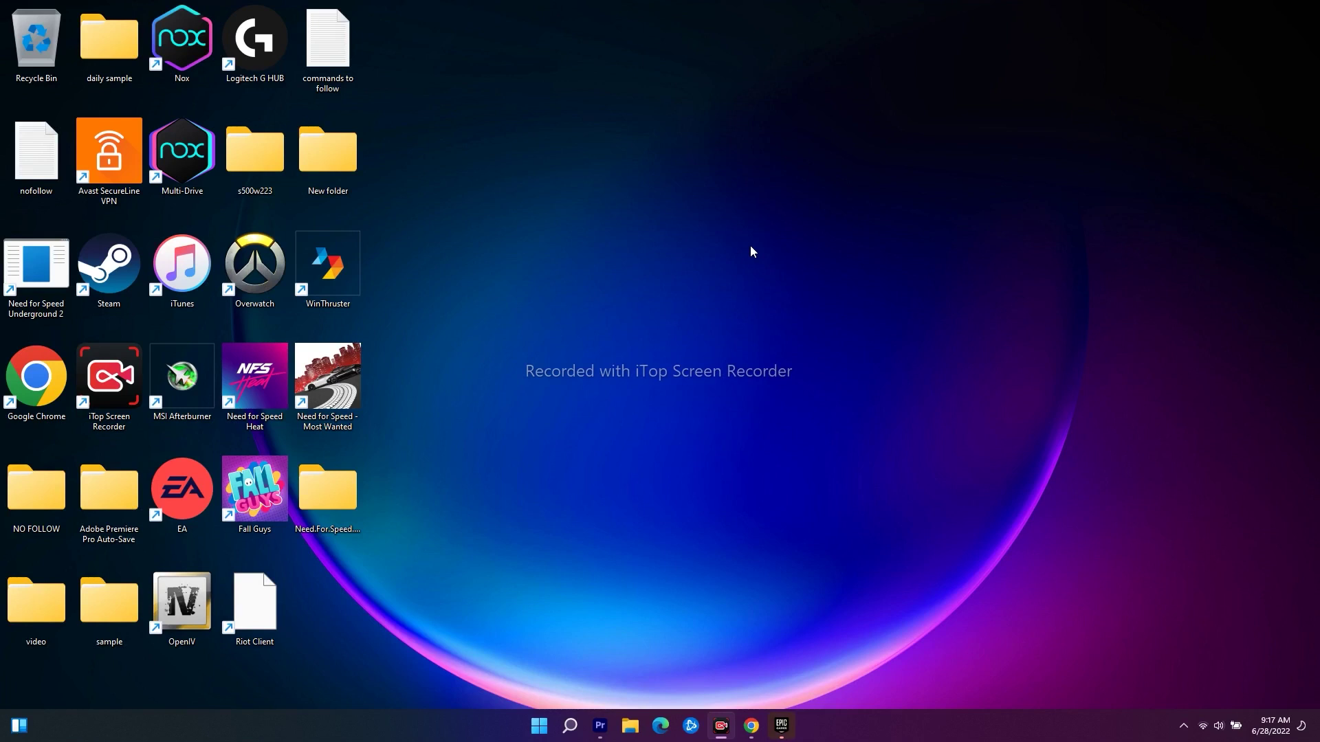
right_click(539, 726)
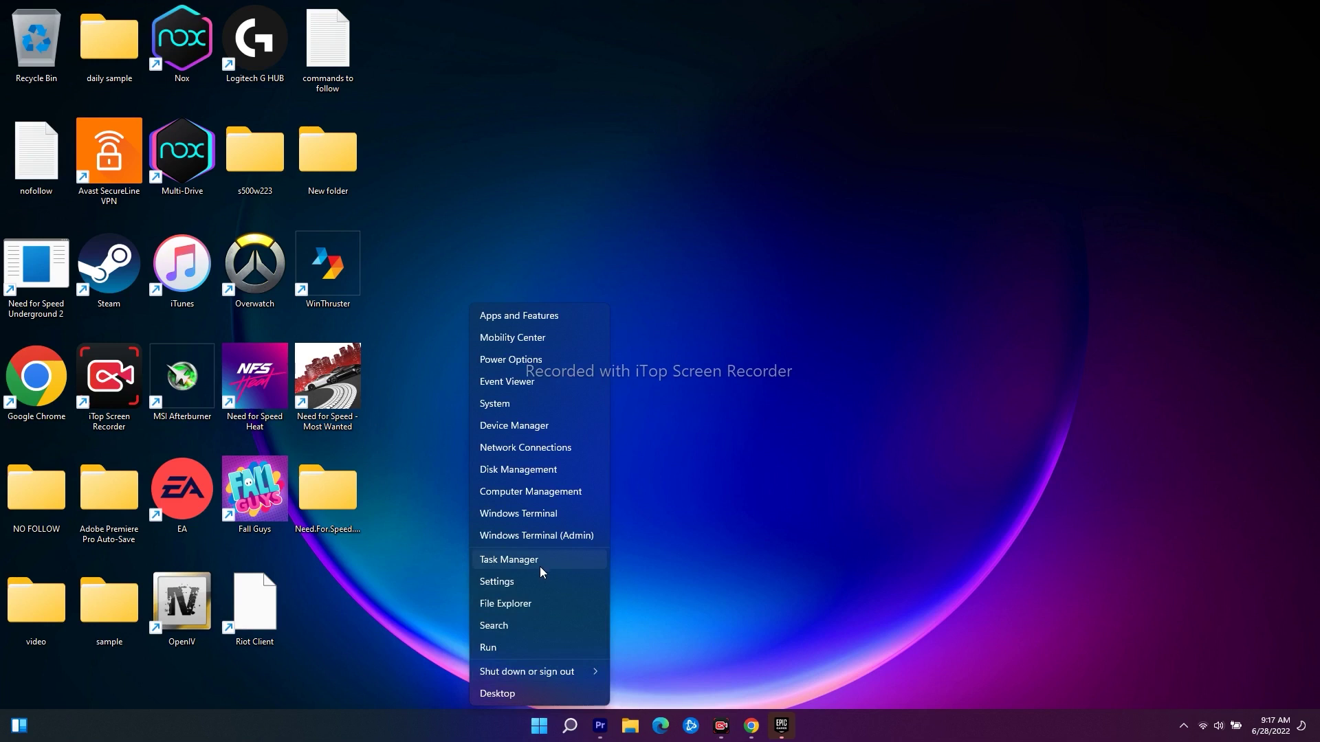
Run an automatic driver search for the NVIDIA GeForce RTX 2080 with Max-Q Design, then close Device Manager.
click(552, 426)
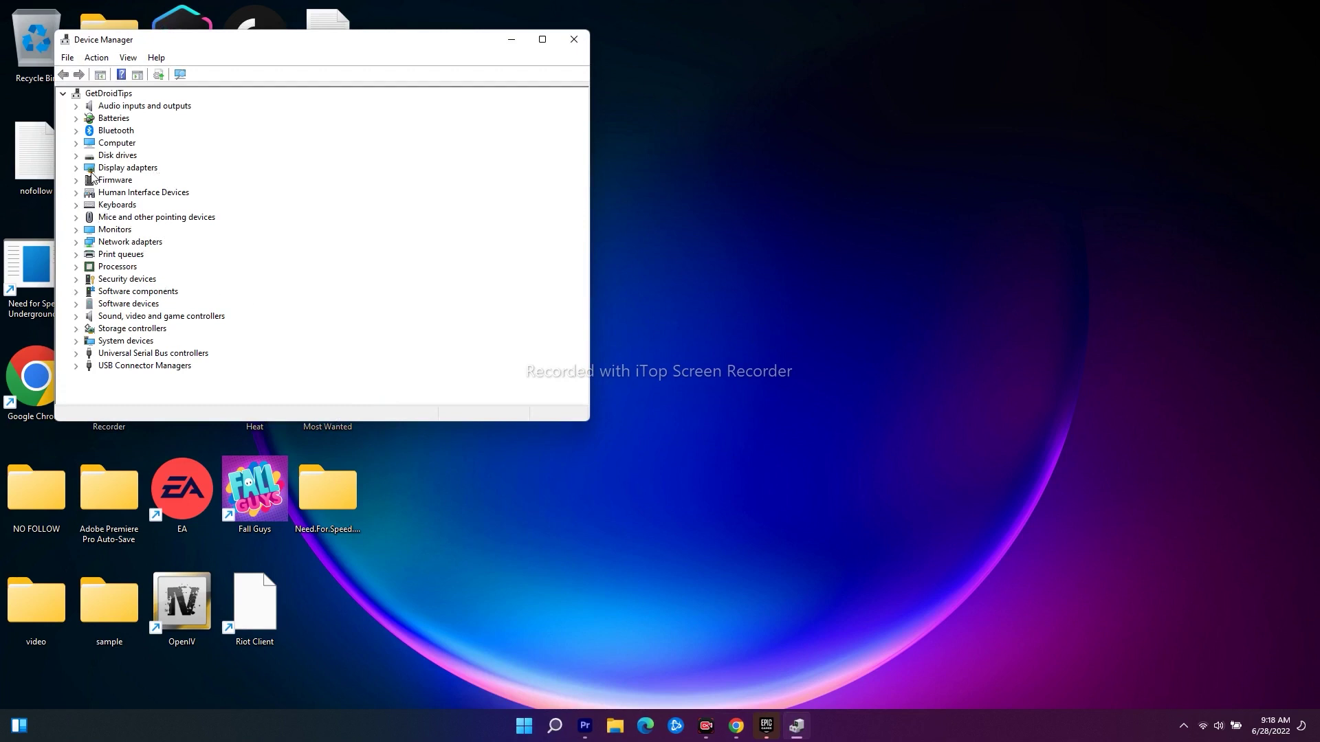
click(75, 169)
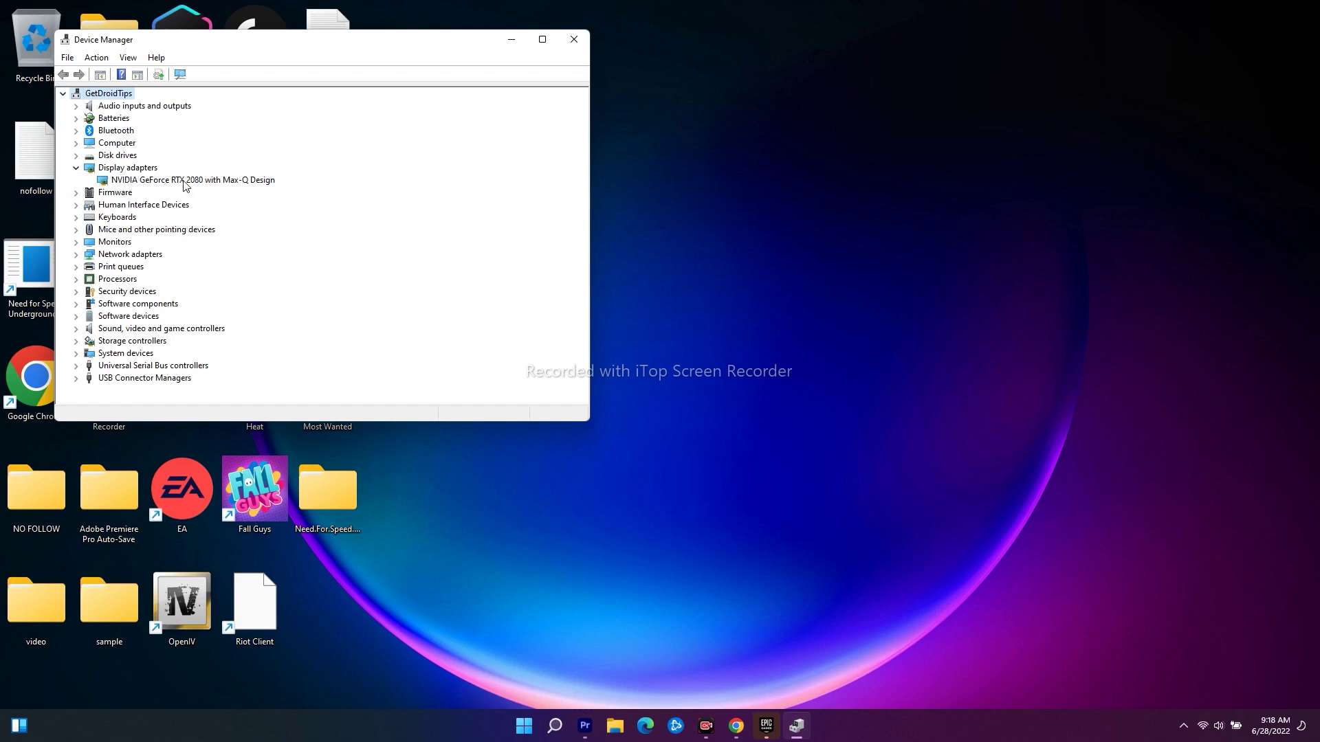
right_click(264, 181)
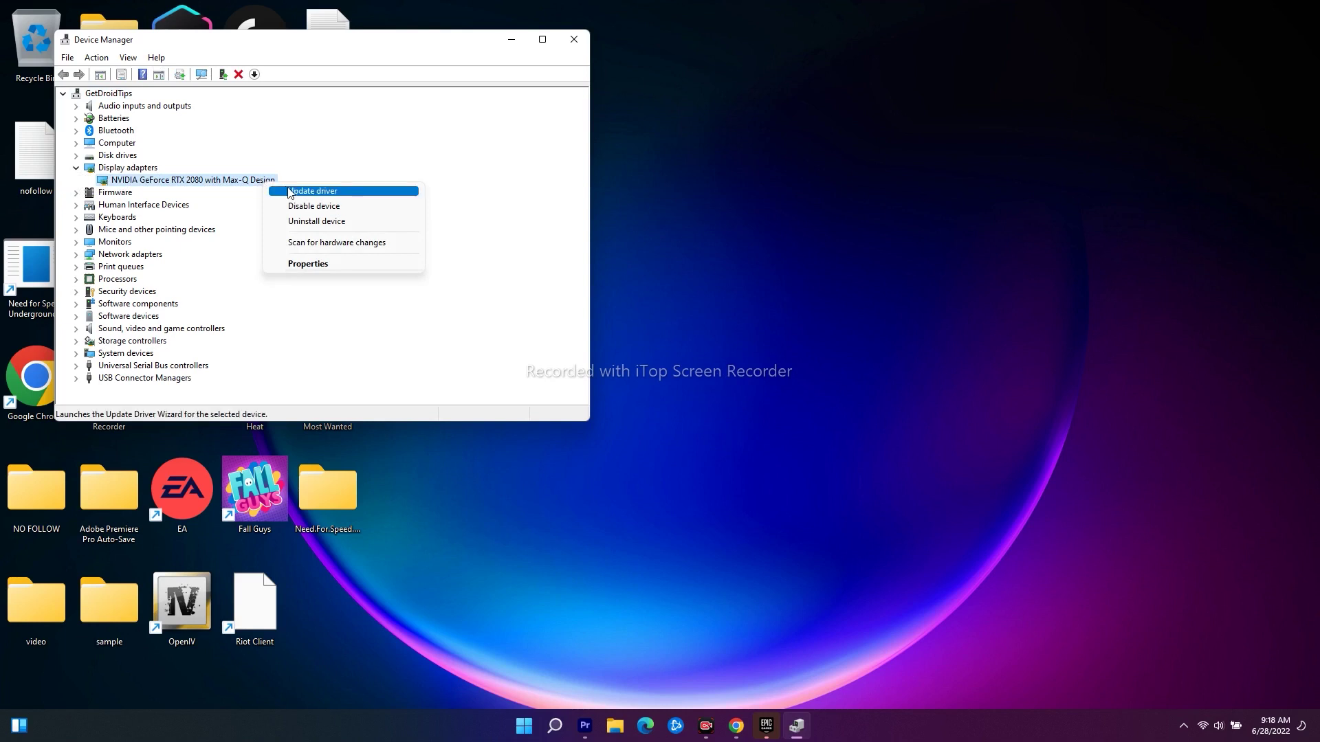
click(288, 195)
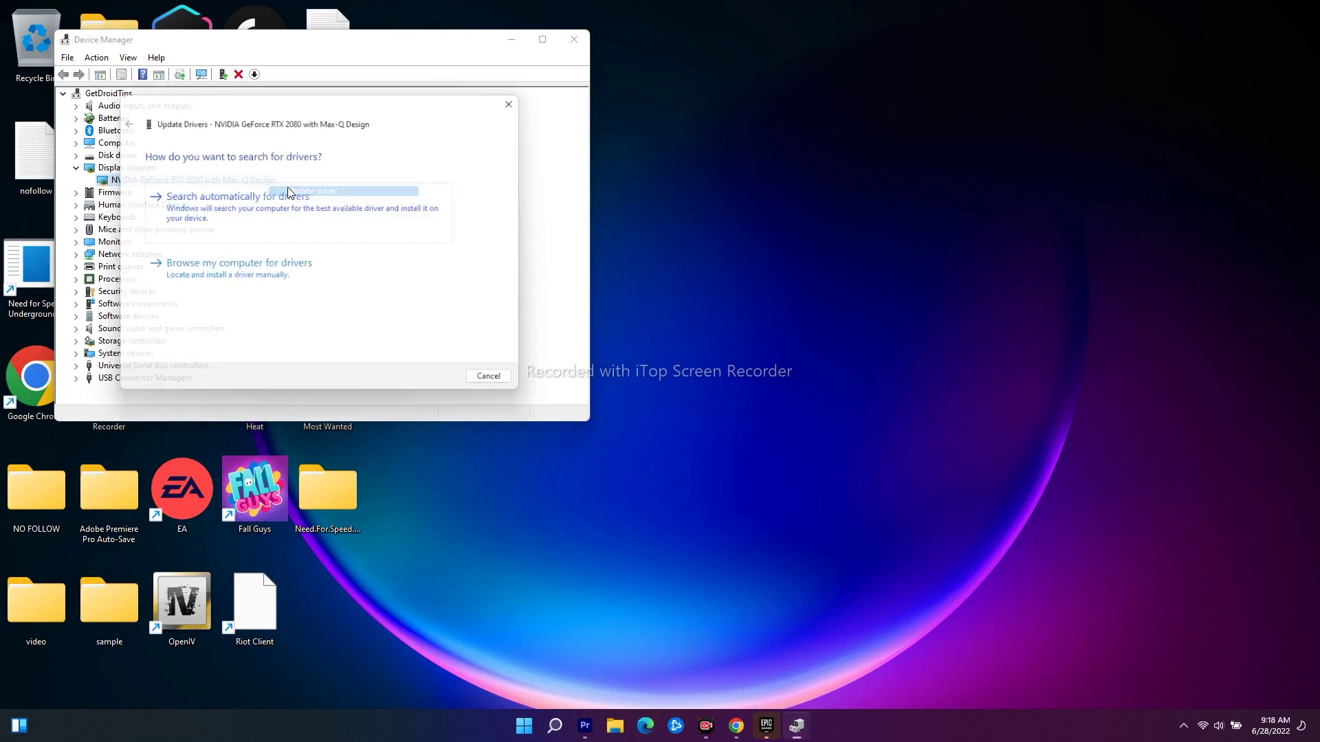
click(212, 209)
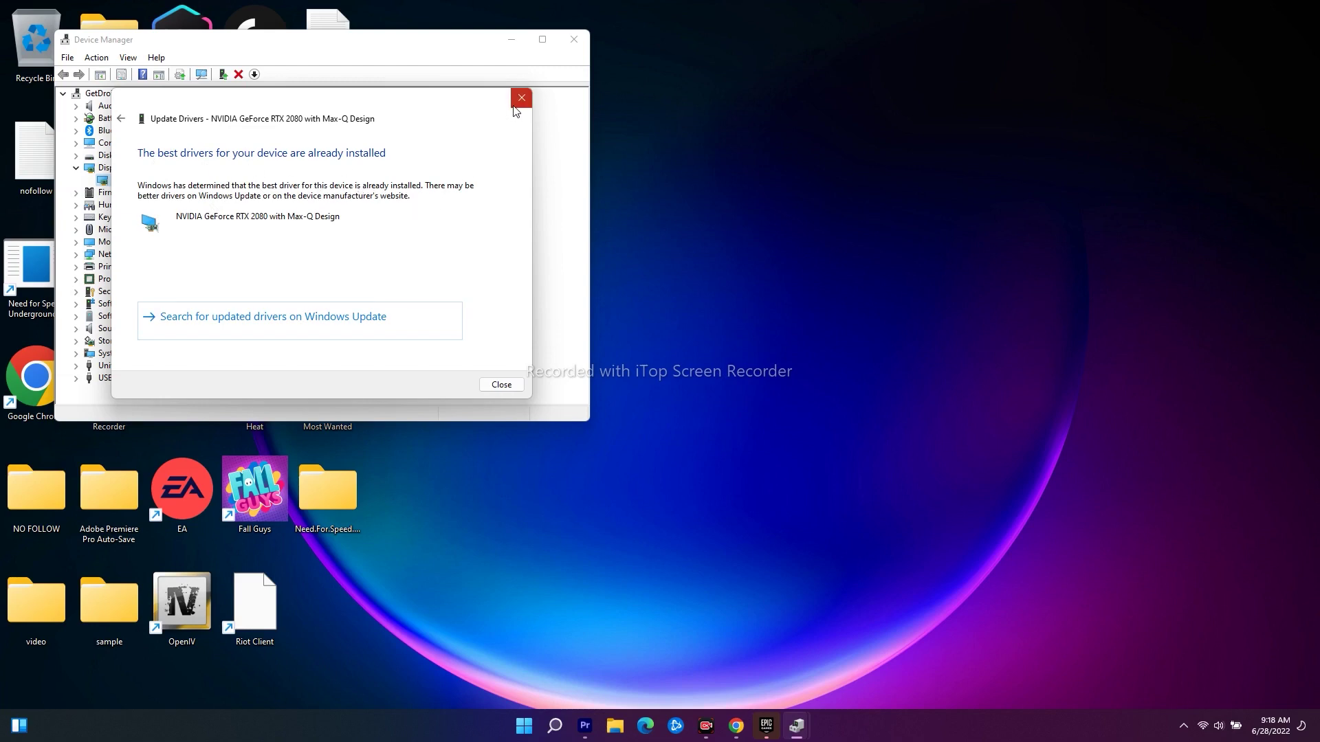
click(521, 97)
click(571, 45)
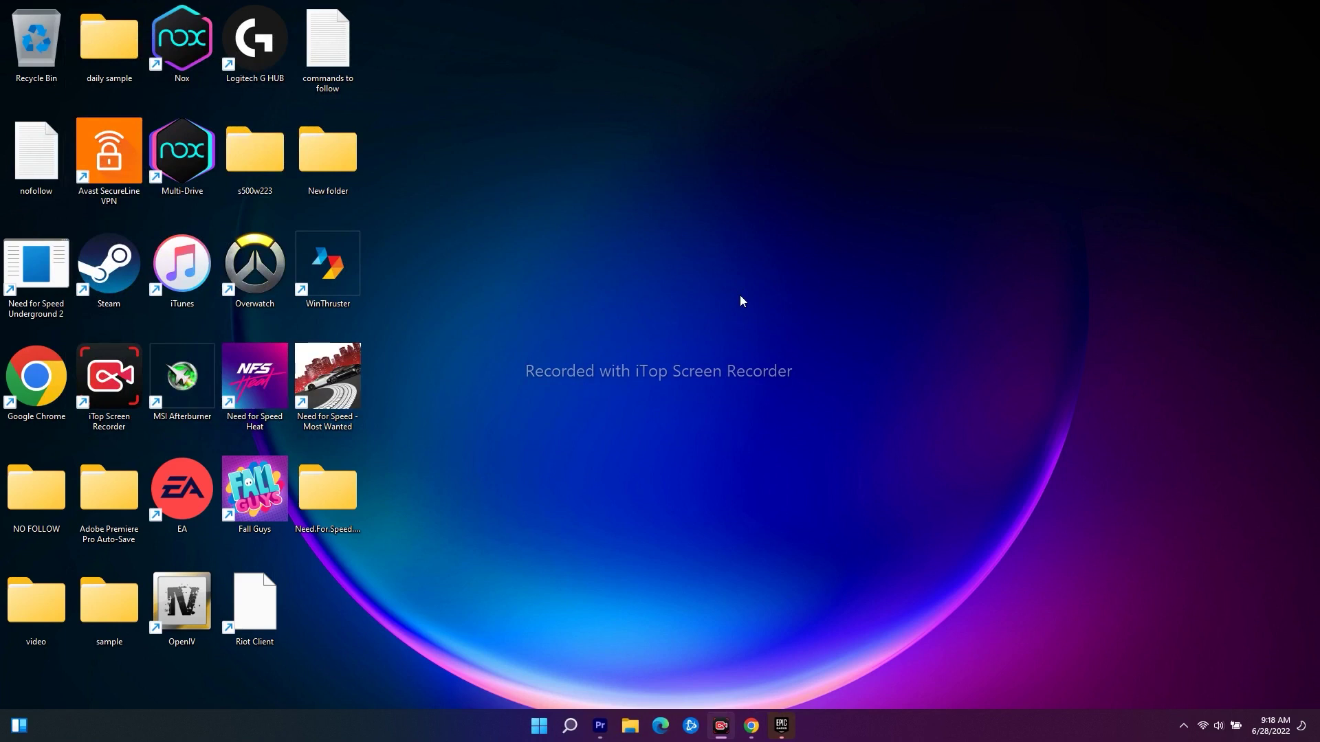
Bring up the Run box with ncpa.cpl in its Open field.
key(super+r)
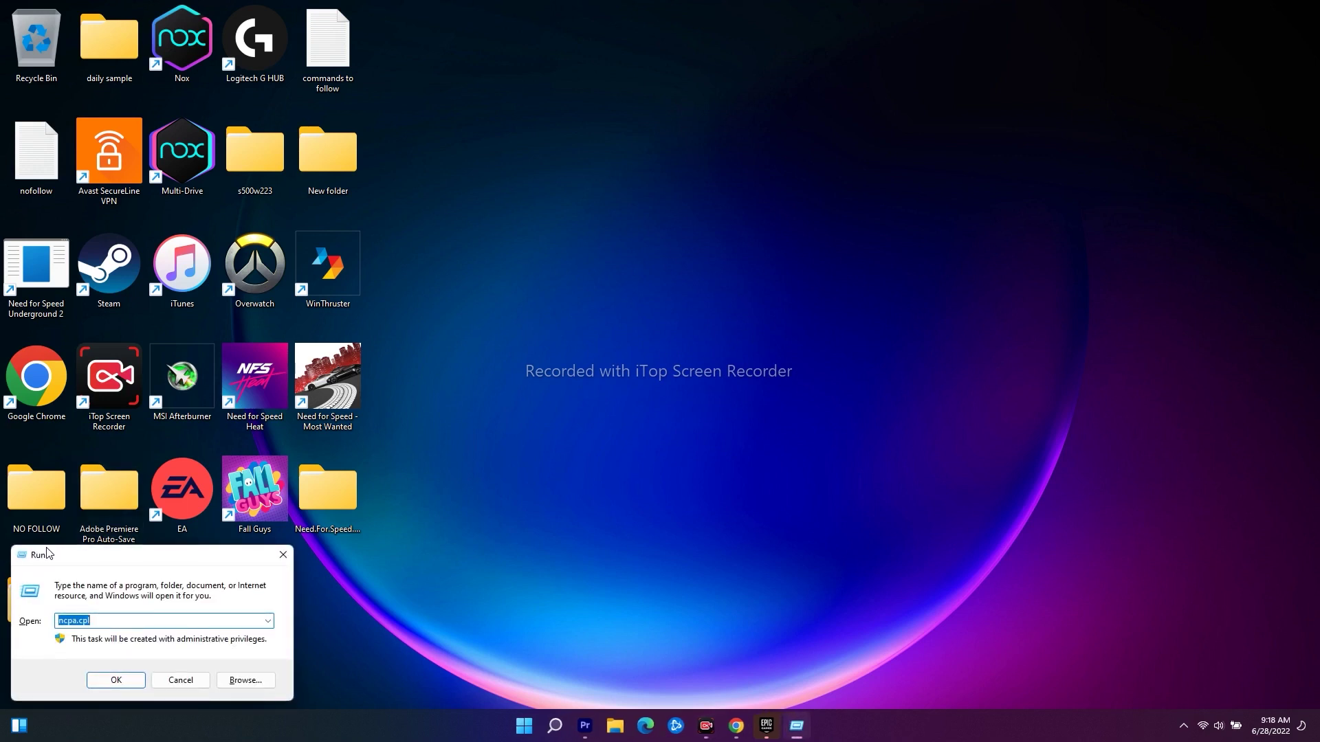
click(113, 620)
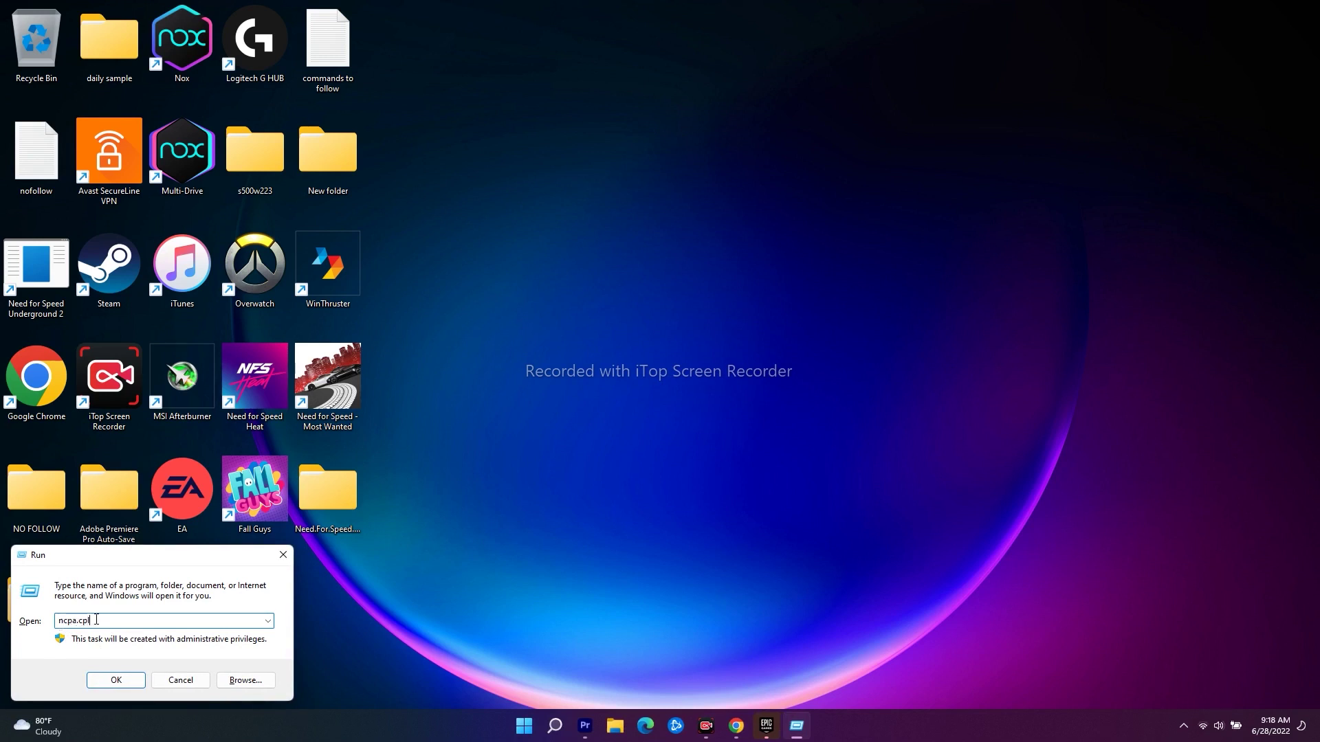
Open Network Connections via ncpa.cpl and bring up the Wi-Fi Properties dialog, centred on screen.
click(116, 680)
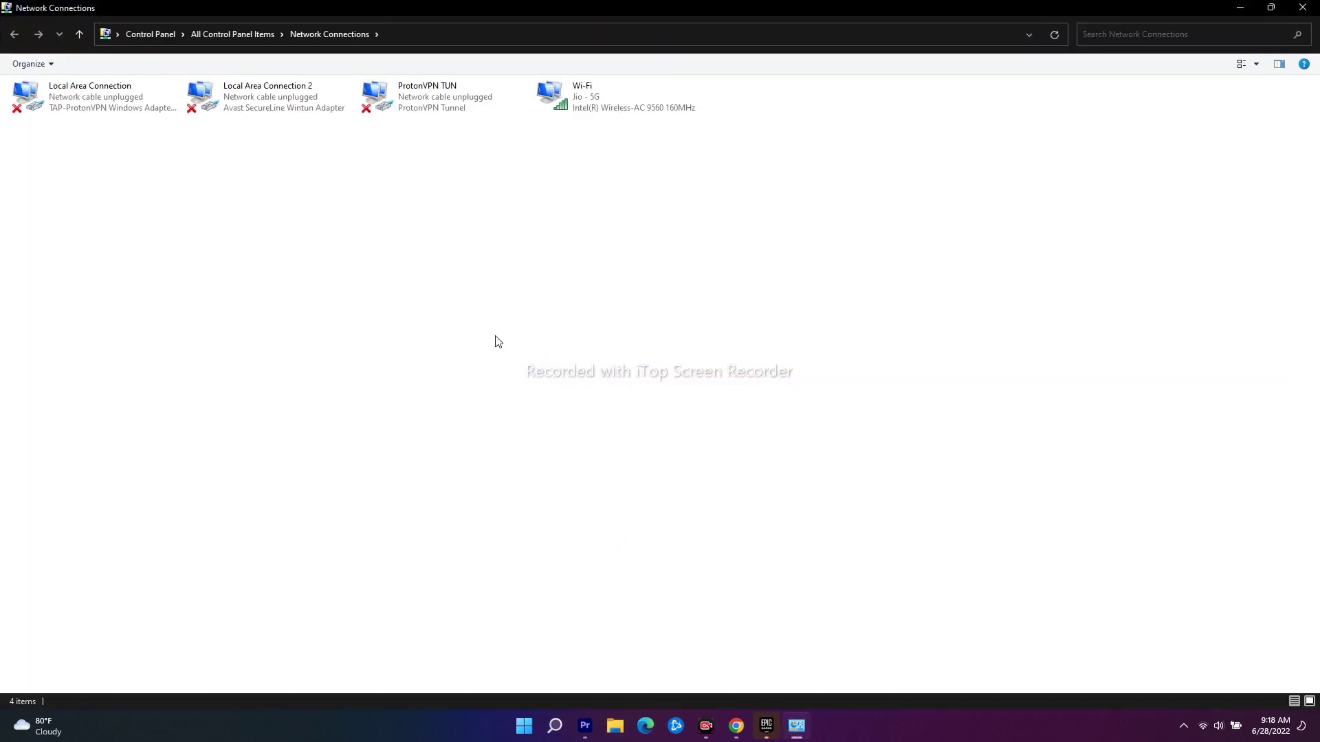
right_click(595, 107)
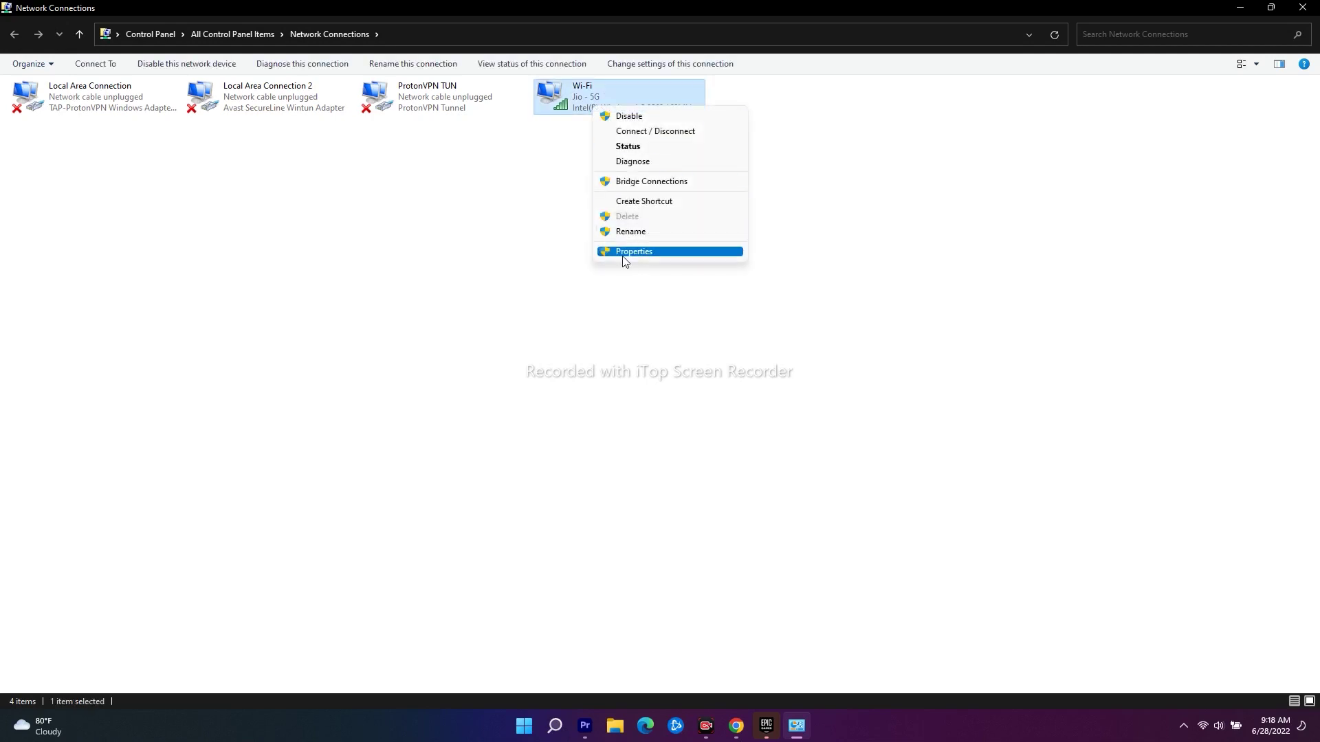
click(623, 252)
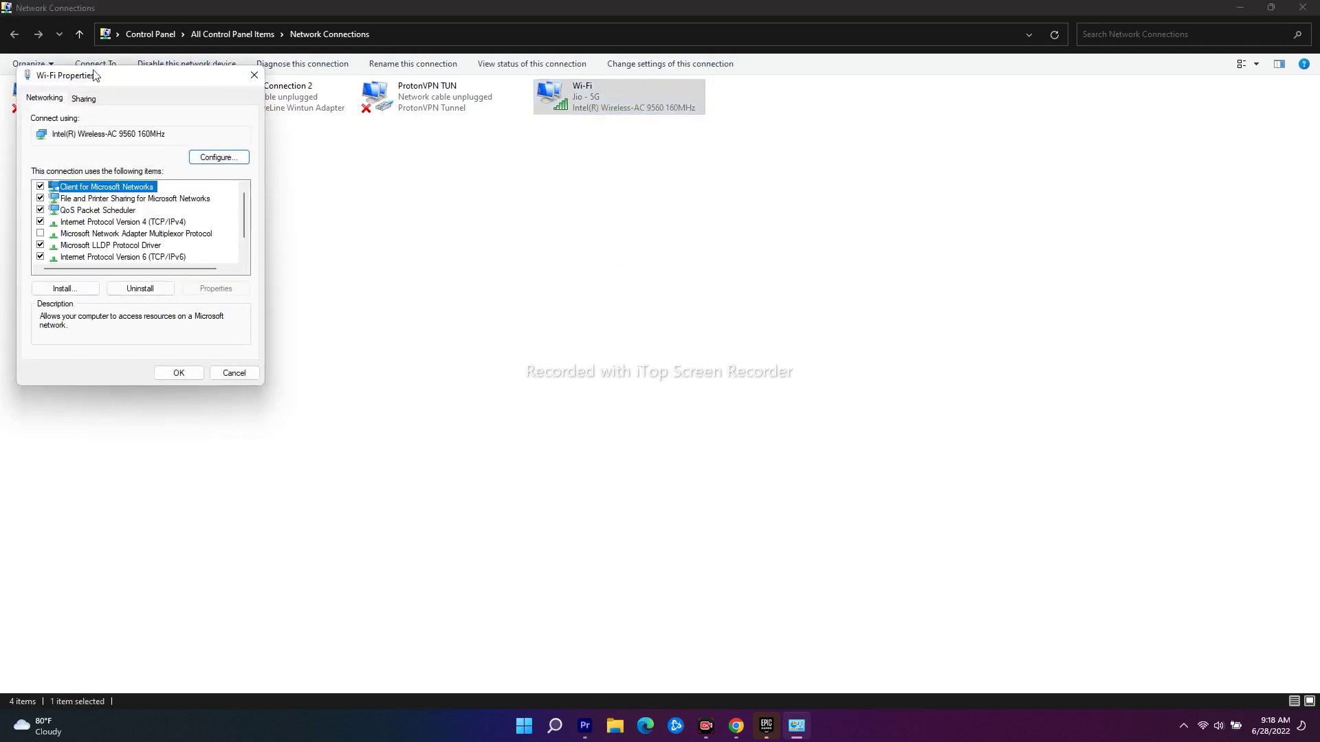
mouse_move(187, 82)
mouse_down()
mouse_move(628, 167)
mouse_move(646, 155)
mouse_up()
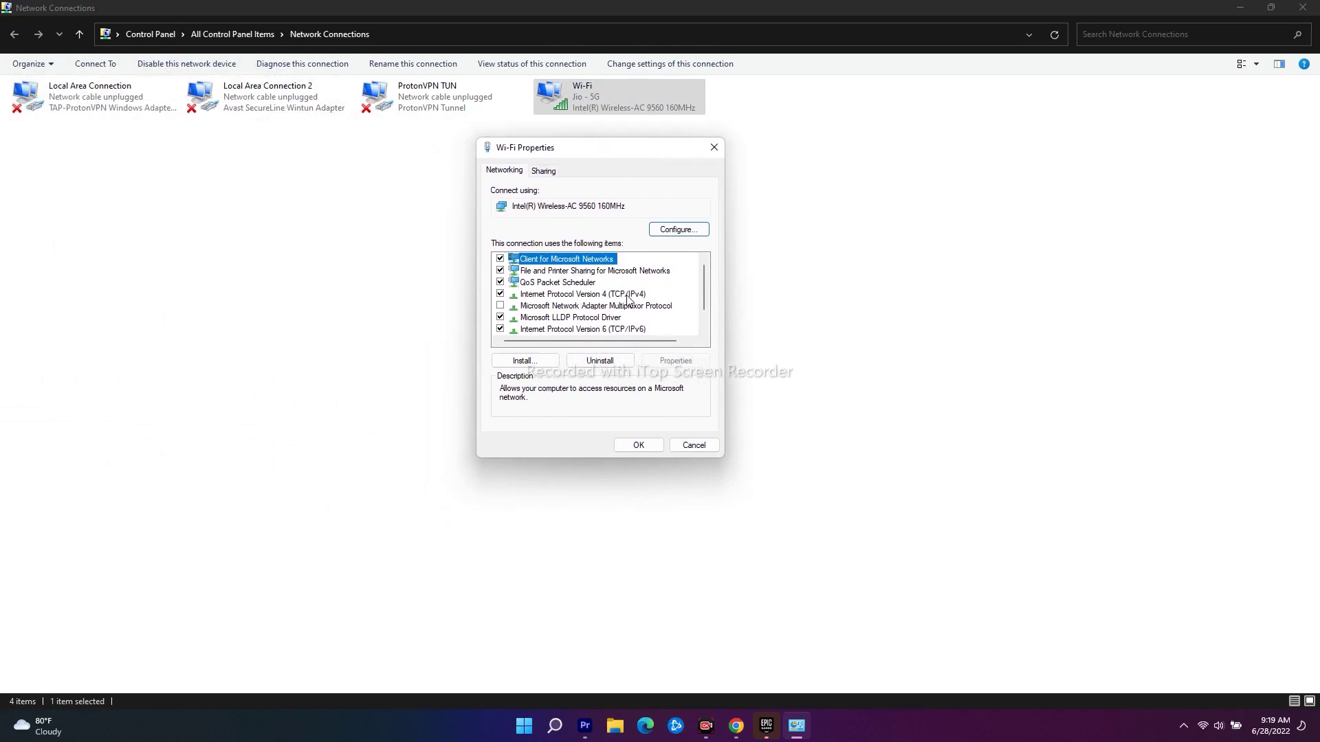
Inspect the Wi-Fi connection's IPv4 settings, then close them.
double_click(611, 295)
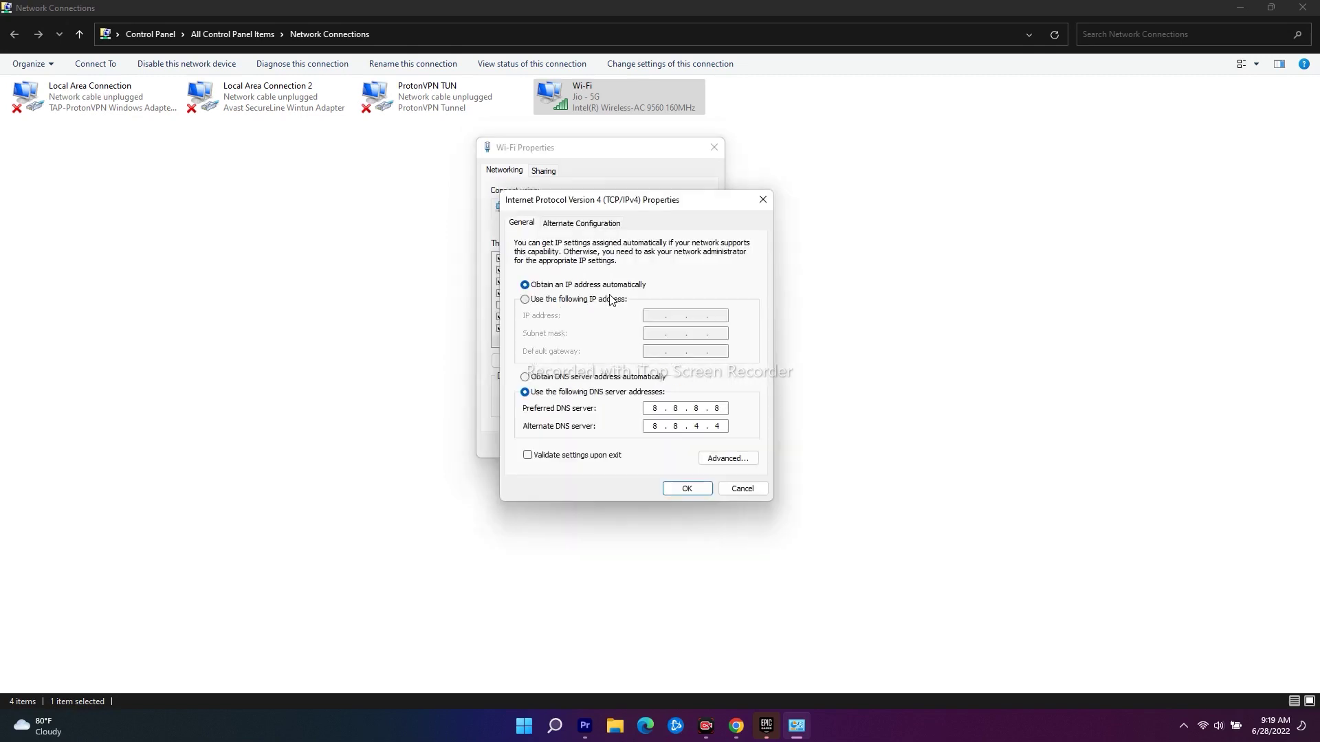
drag(654, 210, 939, 138)
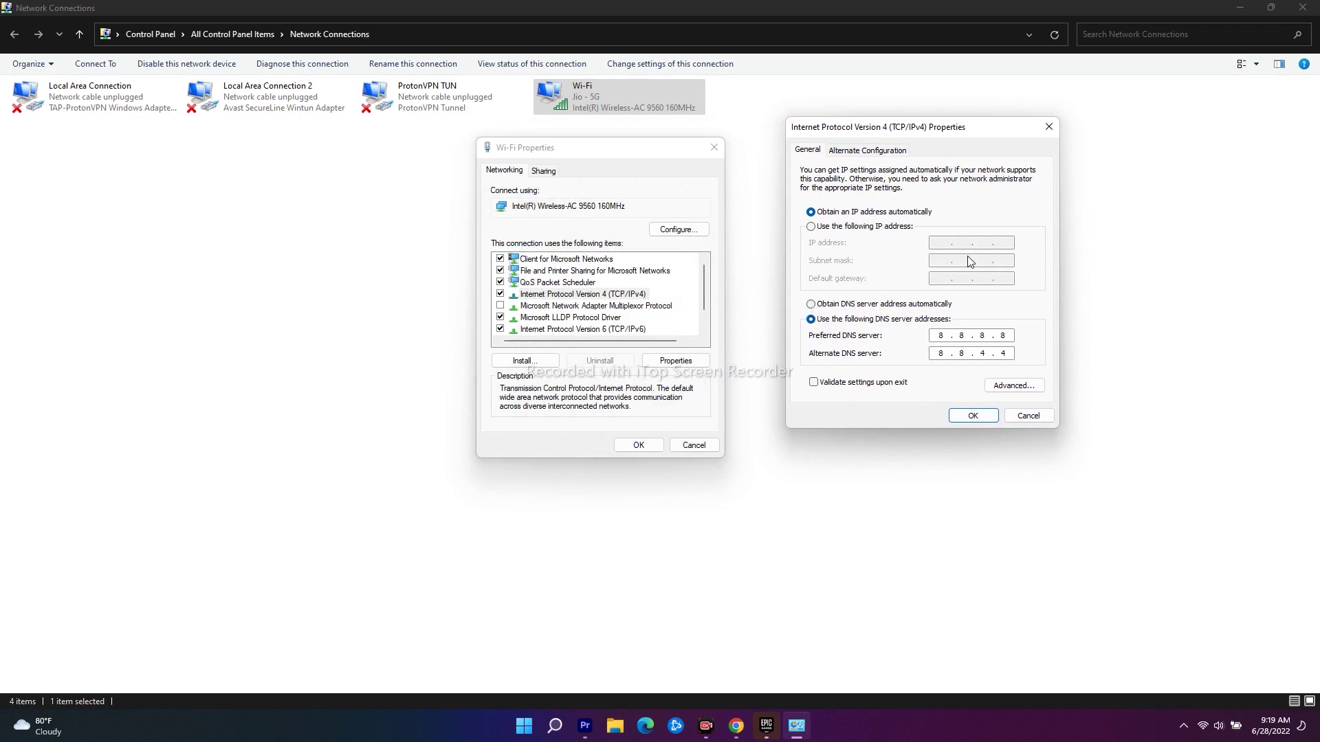
click(1048, 127)
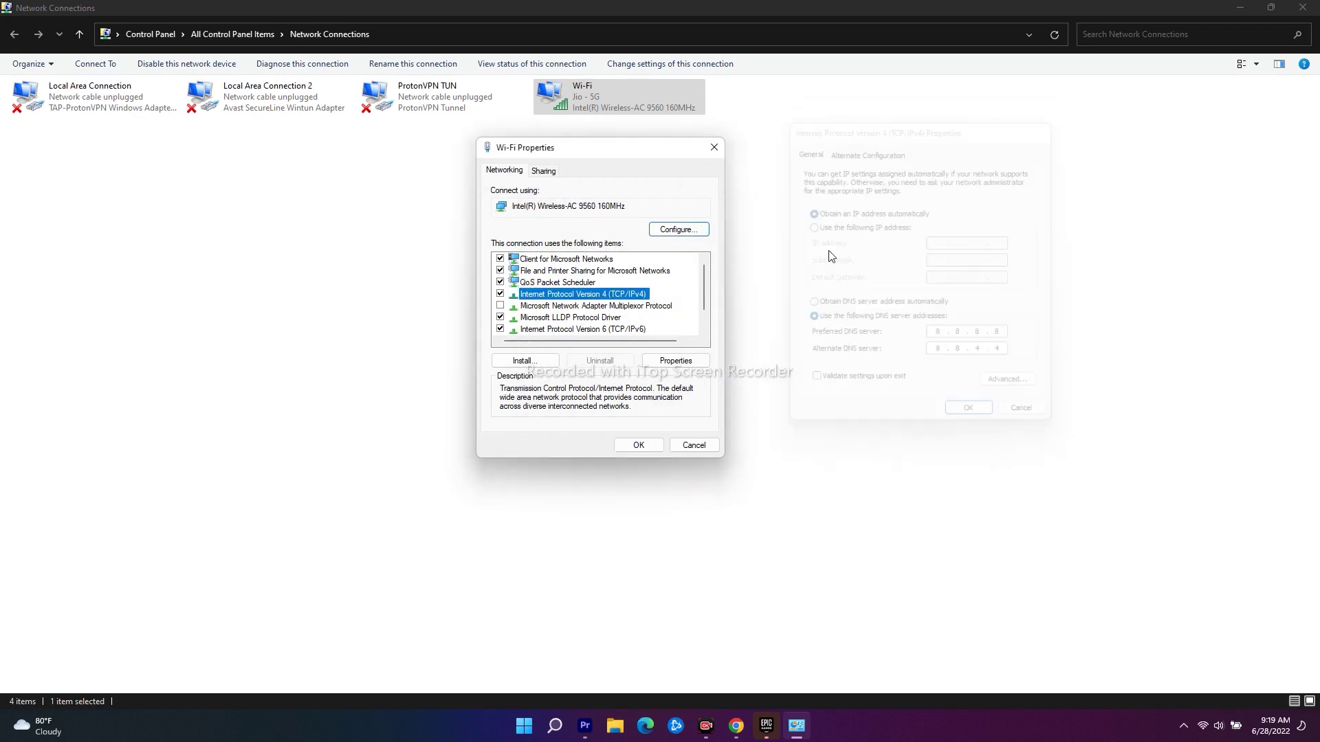
Switch the Wi-Fi IPv6 settings to manually entered DNS servers.
double_click(576, 329)
click(570, 393)
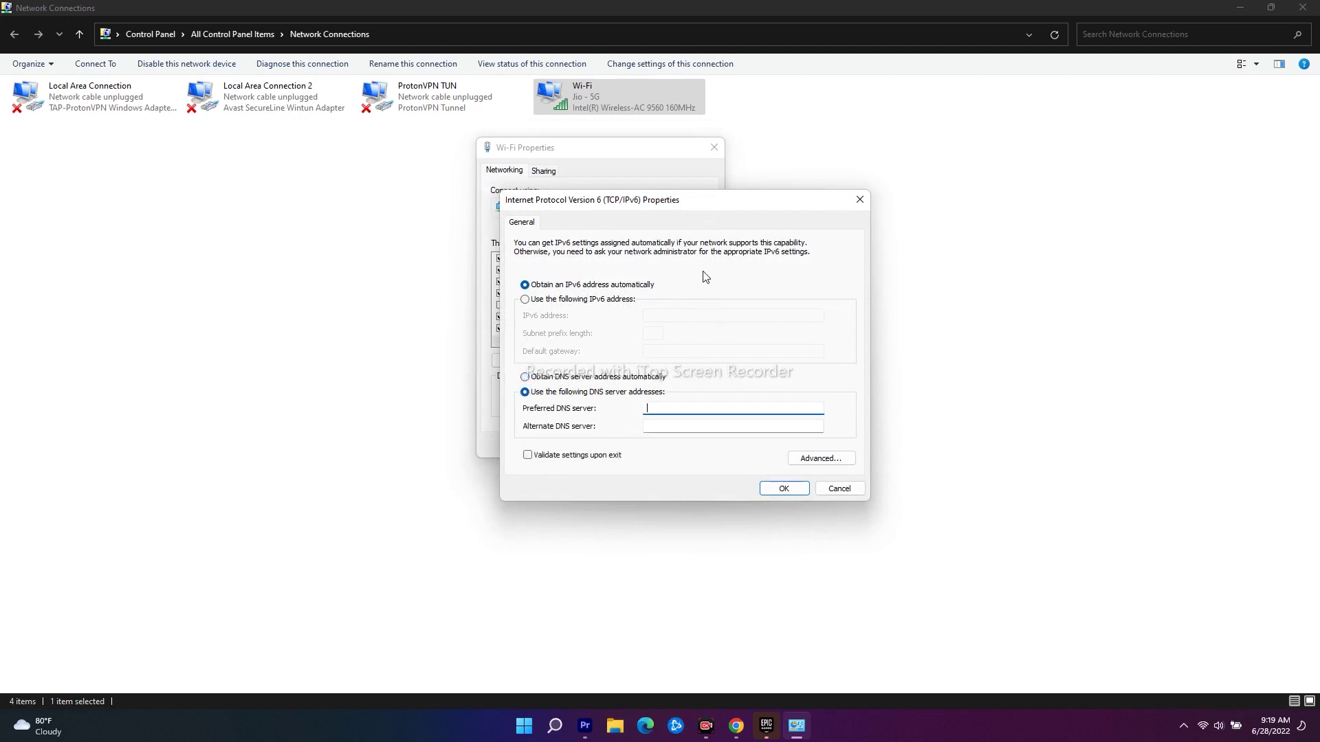
click(859, 200)
Reopen the IPv4 settings, switch to a manual IP address, and select the preferred DNS entry.
double_click(546, 300)
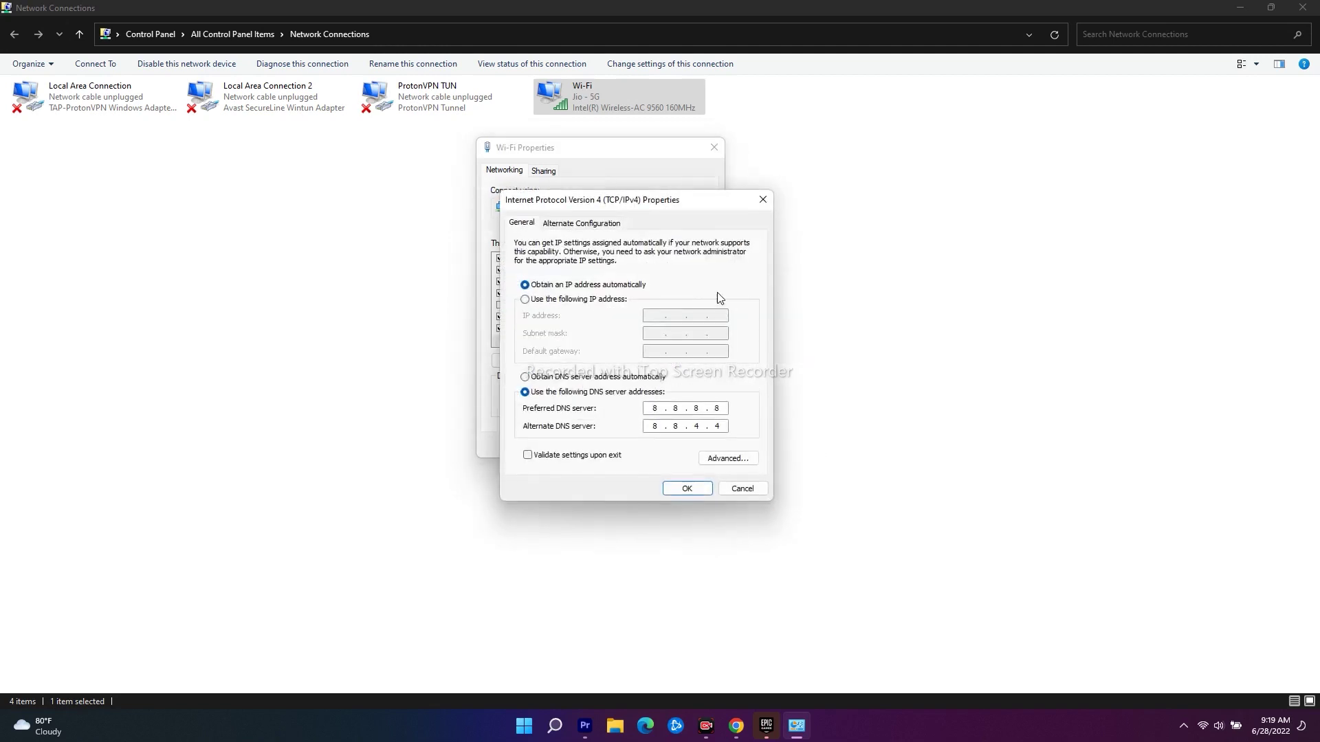
mouse_move(666, 203)
mouse_down()
mouse_move(847, 211)
mouse_move(901, 110)
mouse_up()
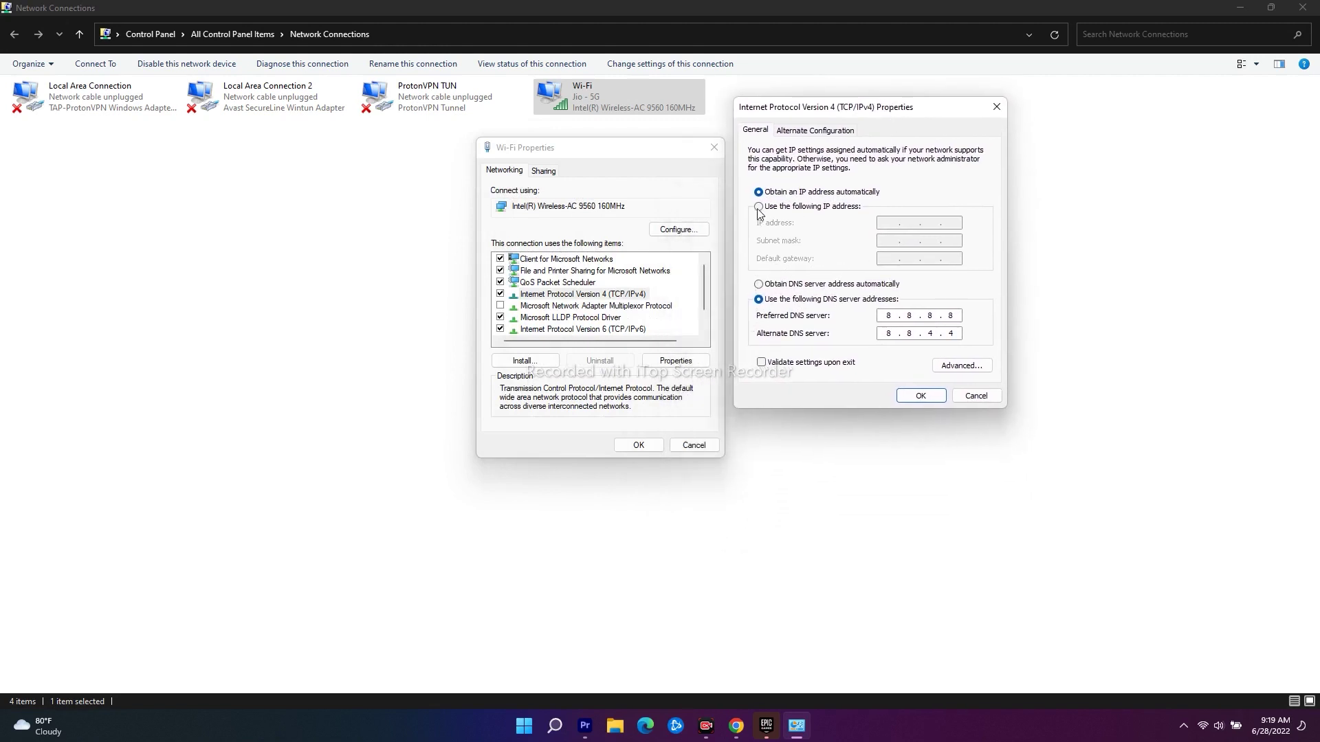
click(760, 207)
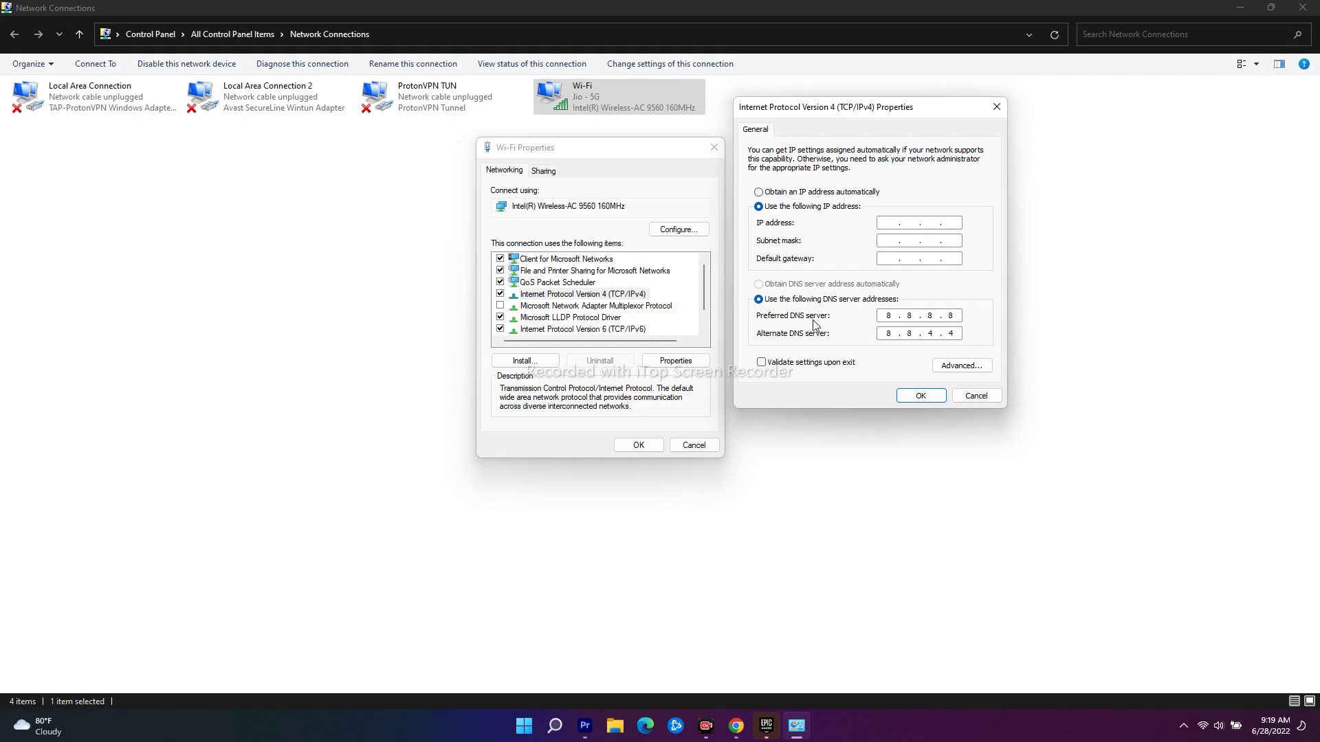
drag(954, 316, 872, 314)
Replace the DNS servers with 208.67.222.222 and 208.67.220.220, clear the invalid-entry error, and save.
key(BackSpace)
key(BackSpace)
key(BackSpace)
text(208 . )
text(67 . )
text(222 . )
text(222)
text(08)
text(7)
text(255)
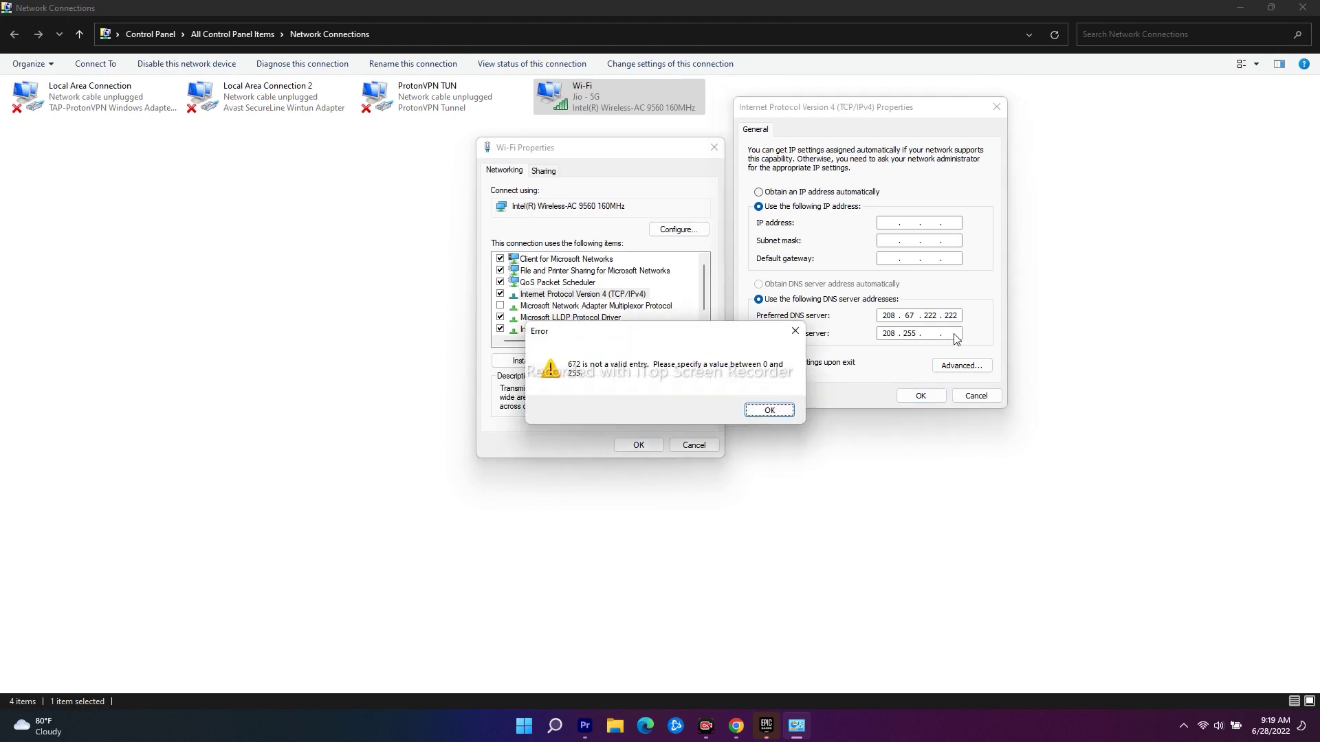
click(795, 332)
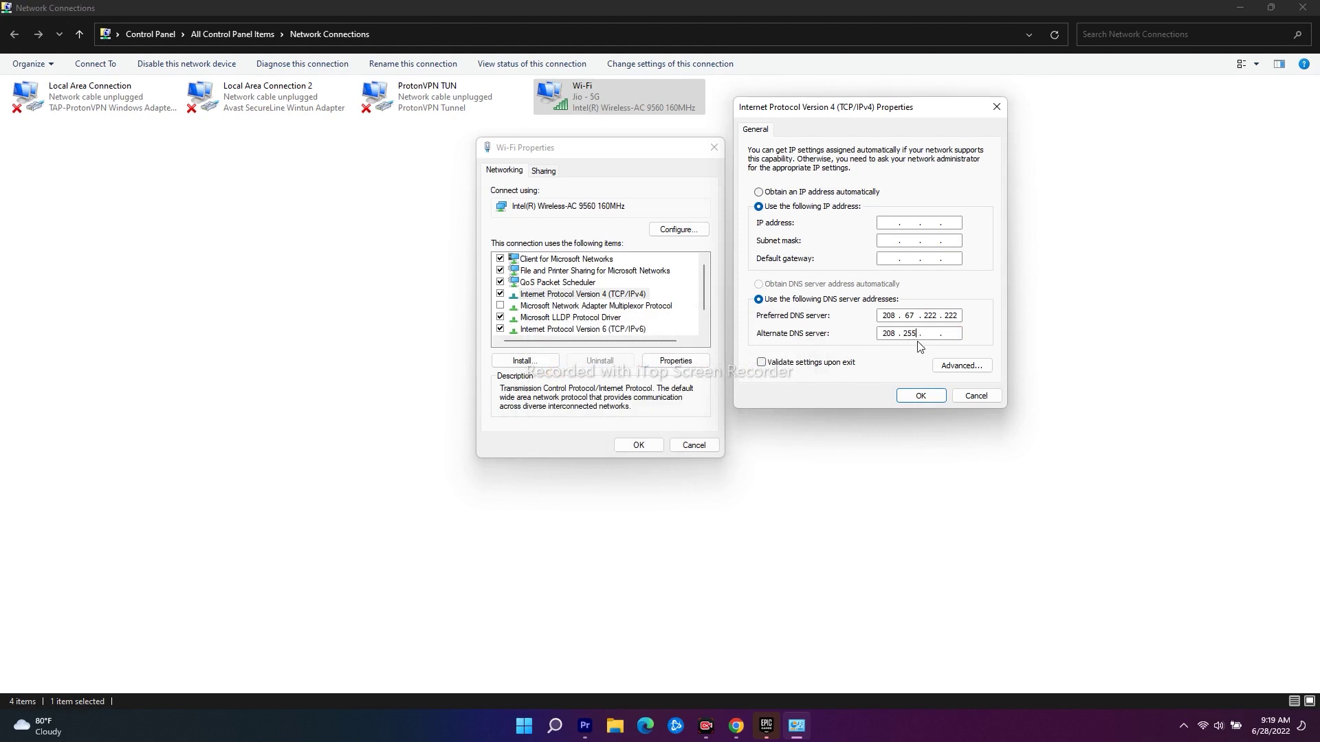
text(67 . )
text(22)
text(0 . )
text(220)
click(916, 397)
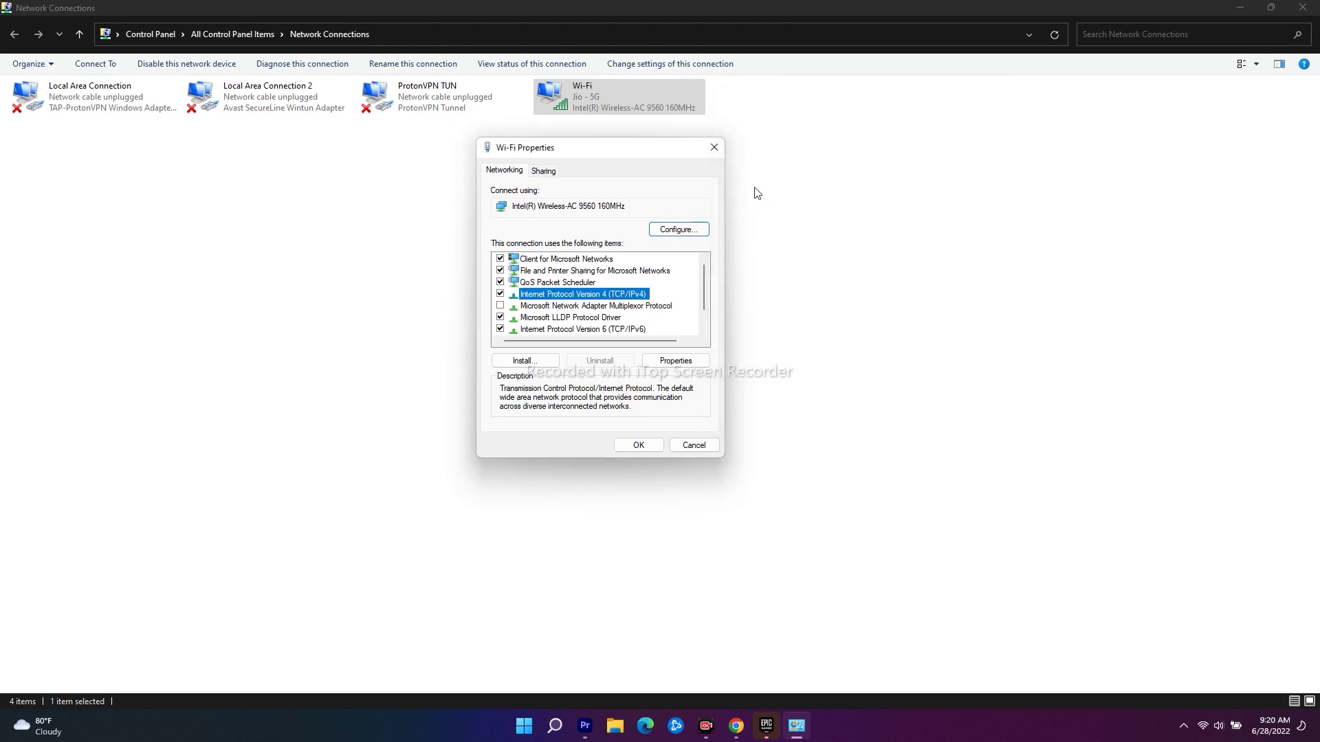
click(713, 148)
Close Network Connections and refresh the desktop.
click(1304, 8)
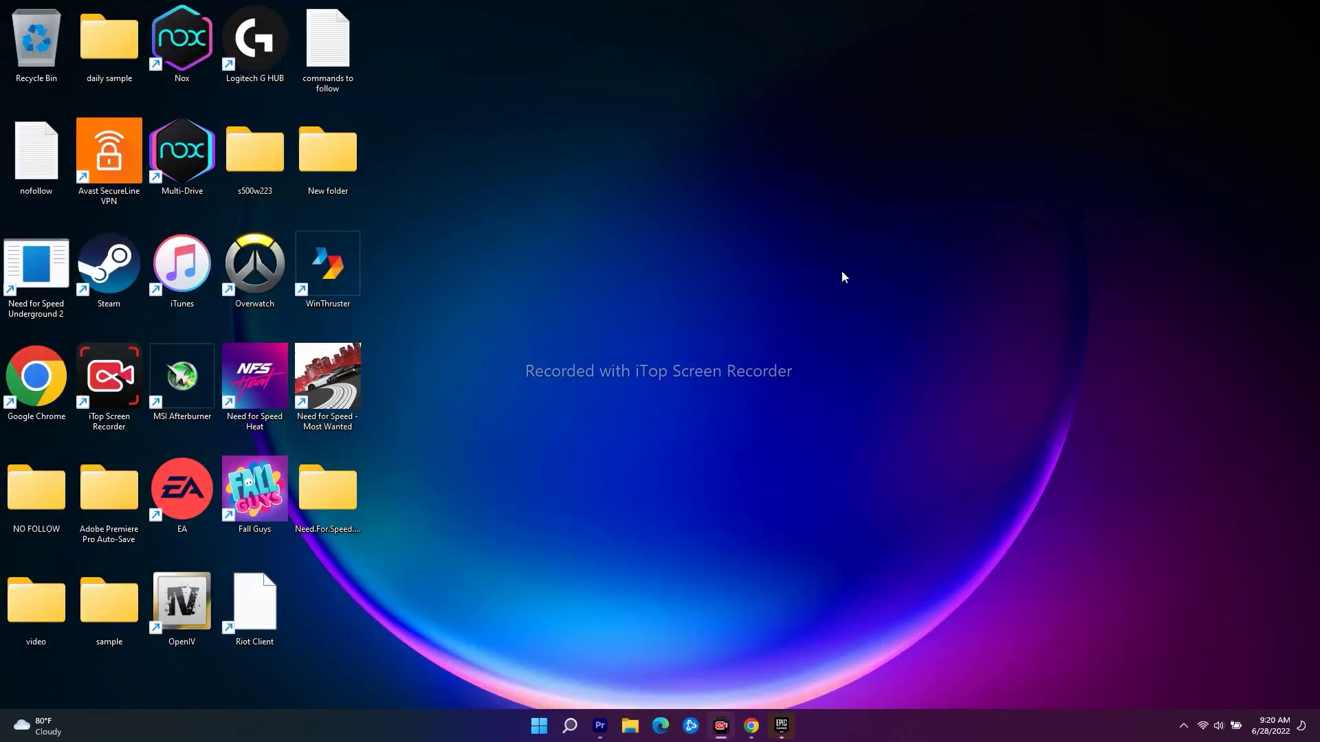
right_click(842, 270)
click(884, 323)
Verify the Fall Guys game files from the Epic library, then close the launcher.
click(782, 725)
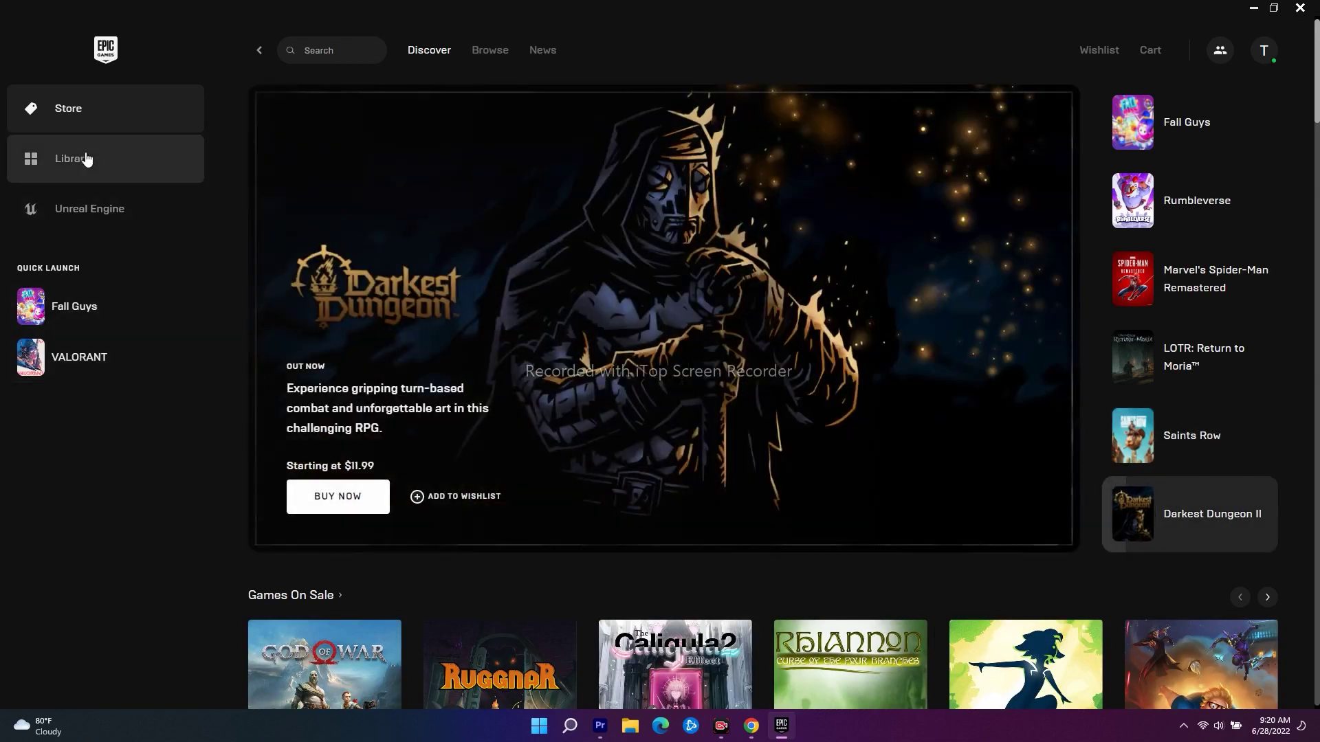
click(86, 159)
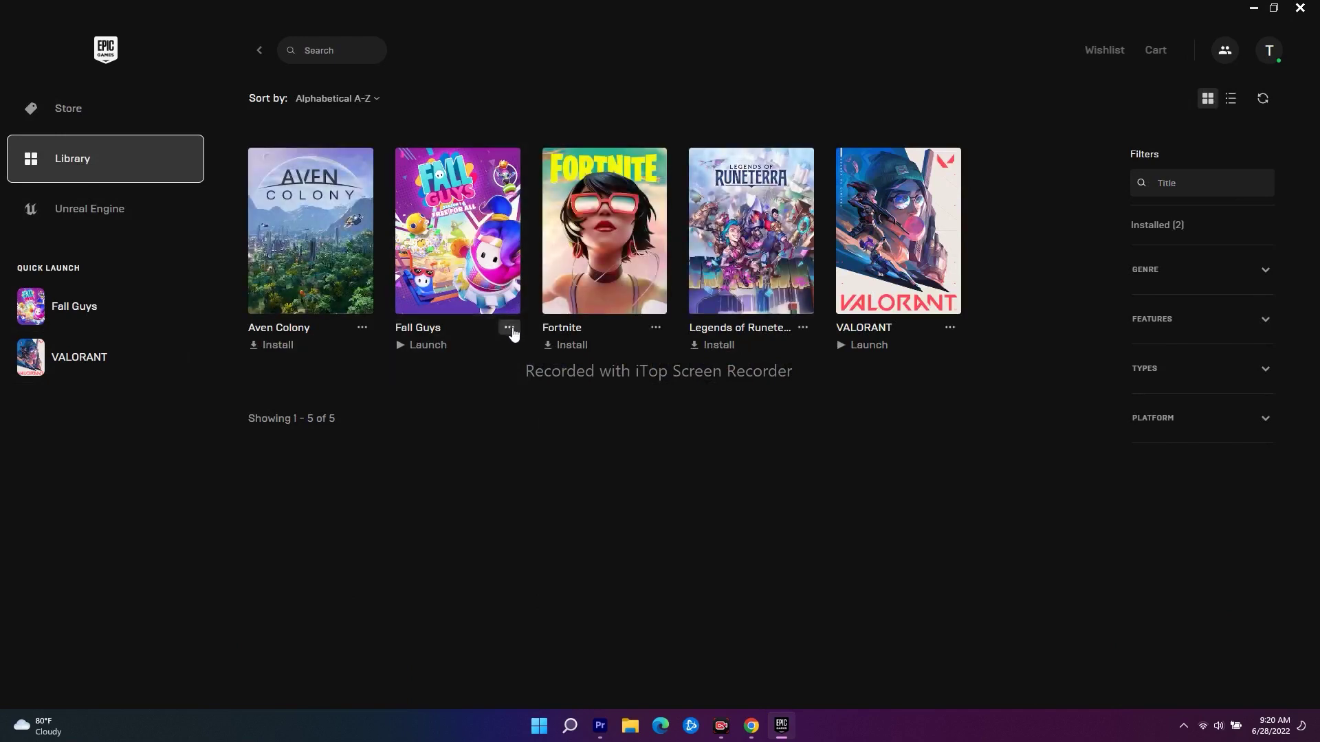
click(509, 327)
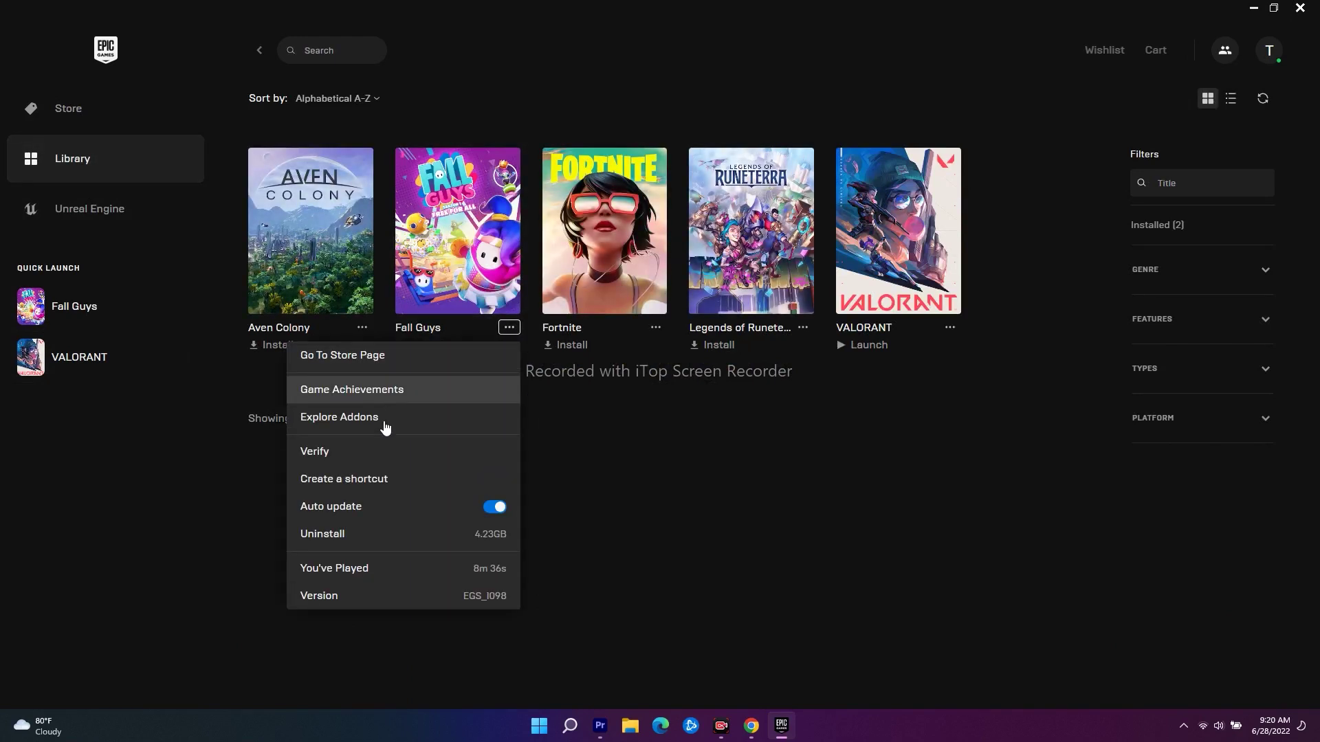
click(632, 455)
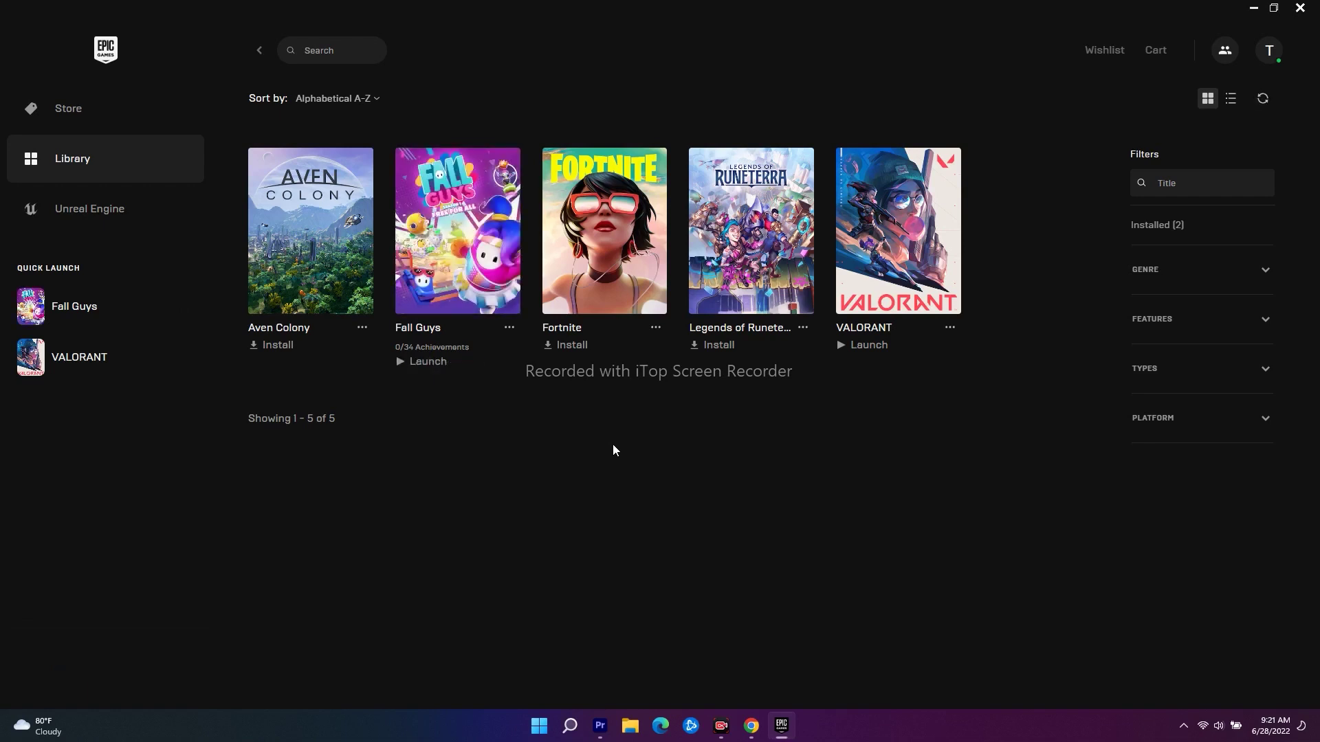
click(1299, 8)
right_click(780, 220)
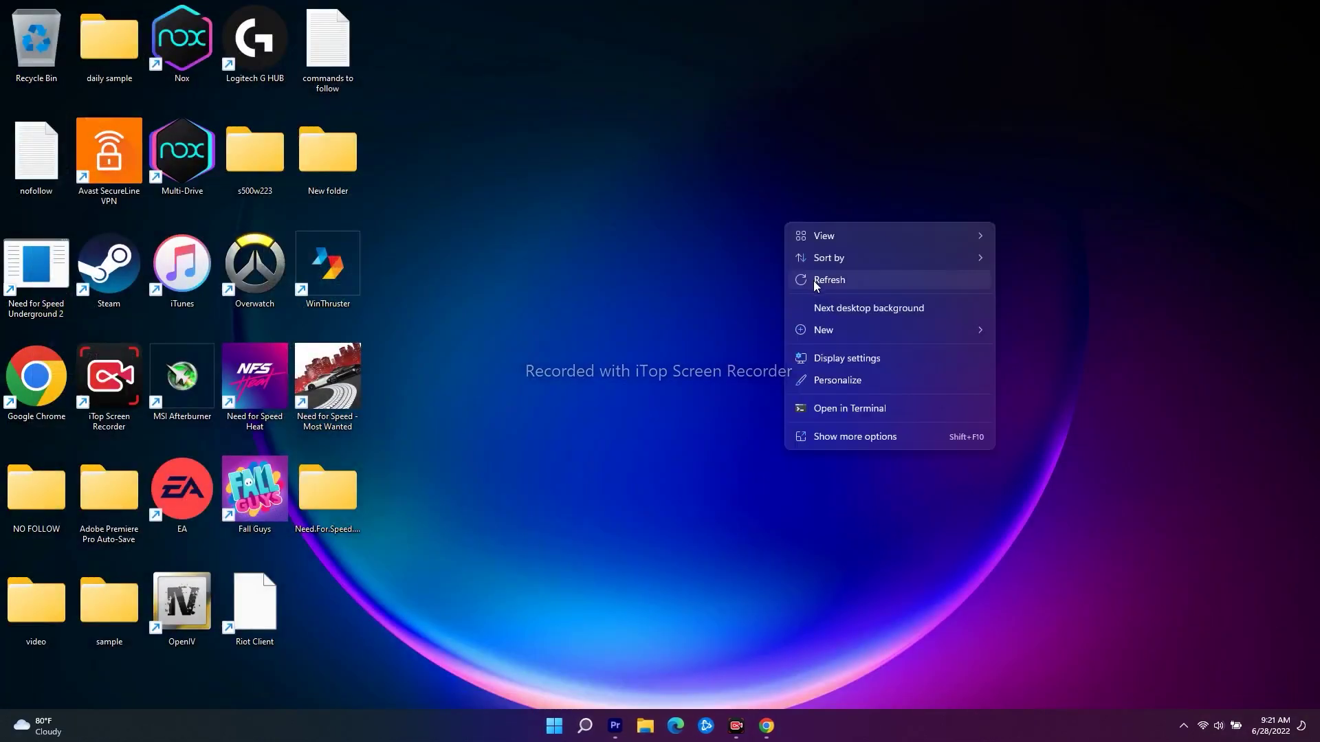